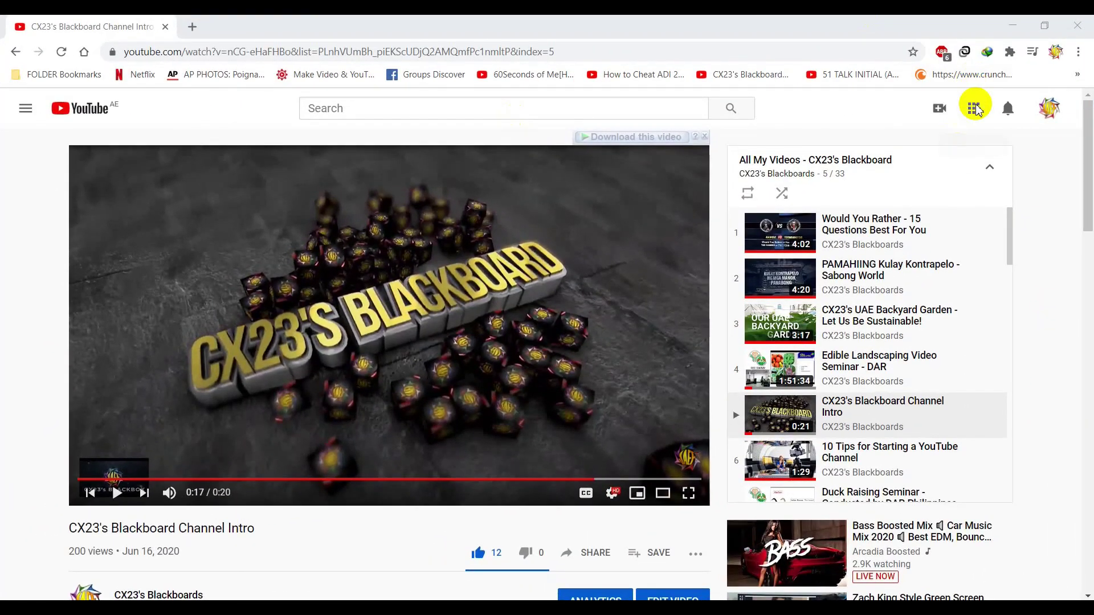
- Reach the Chrome Web Store via Manage extensions and the Extensions page menu
right_click(990, 51)
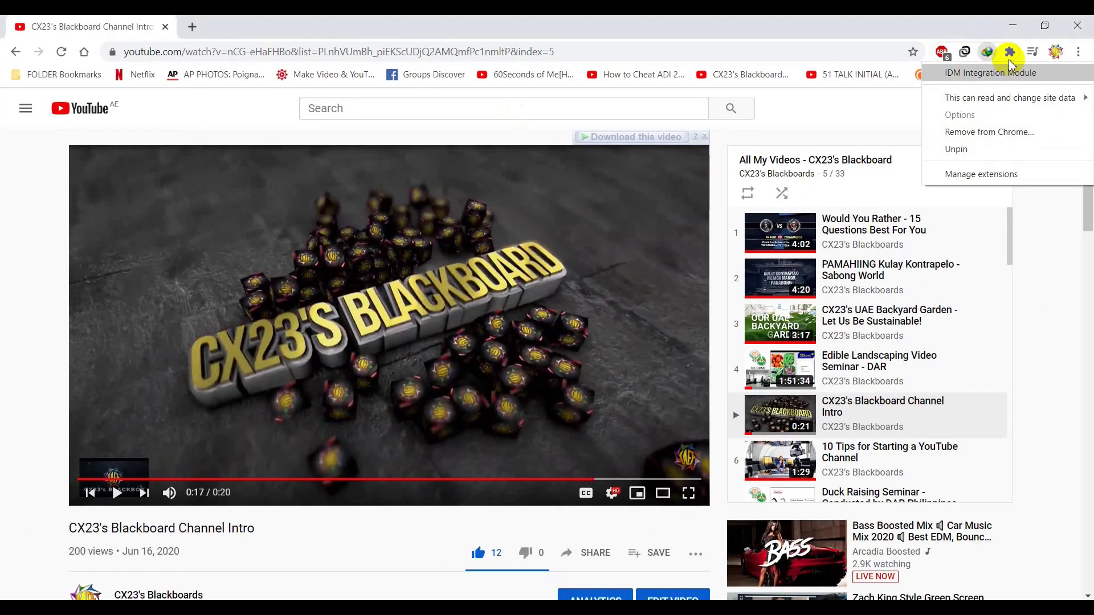
click(981, 174)
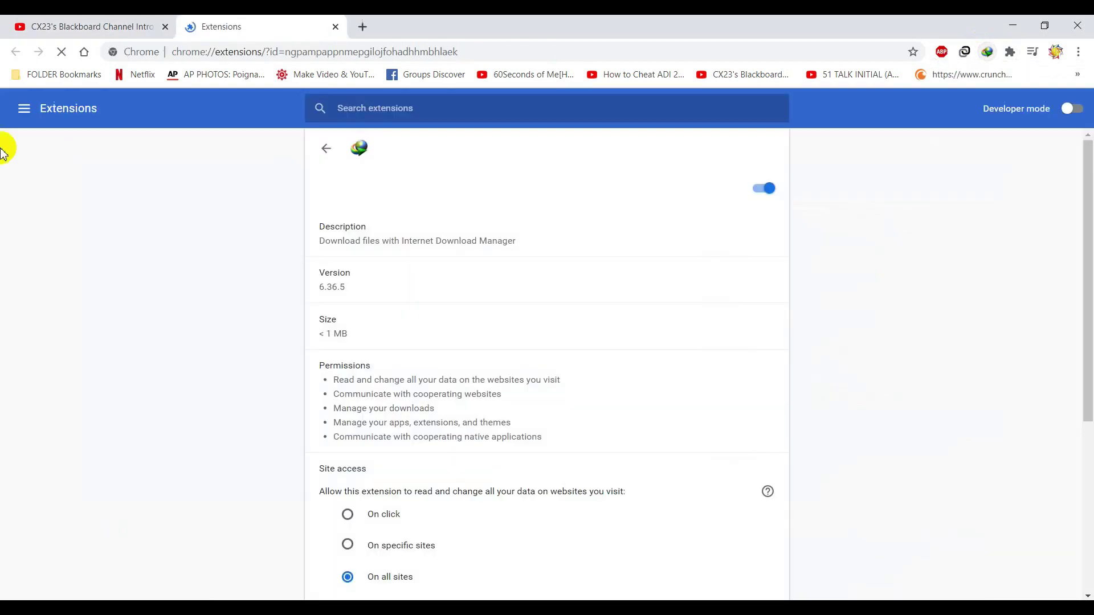
click(21, 108)
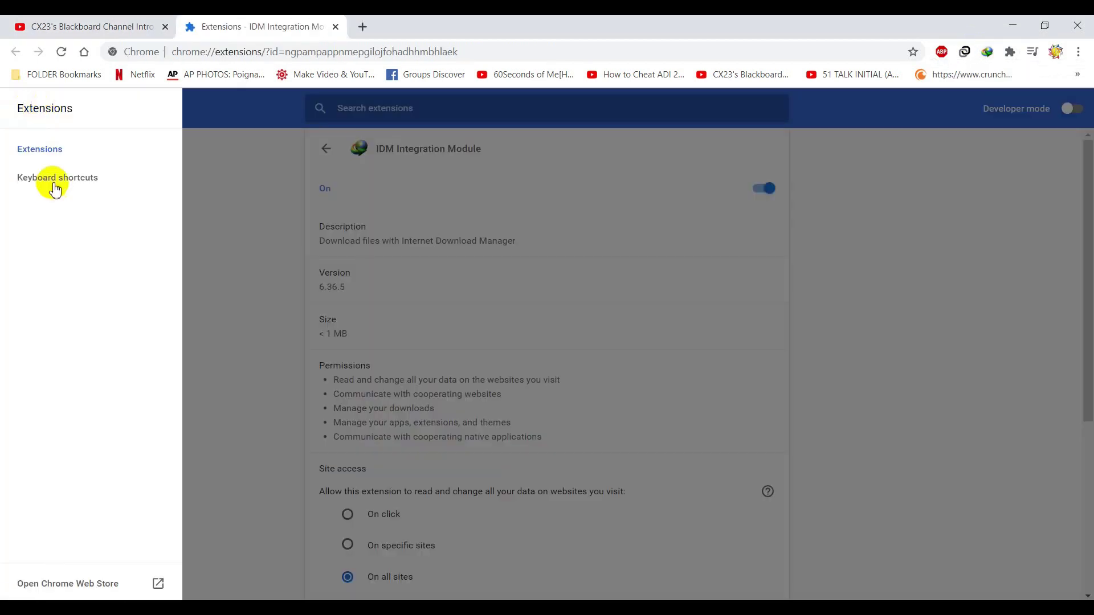
click(34, 584)
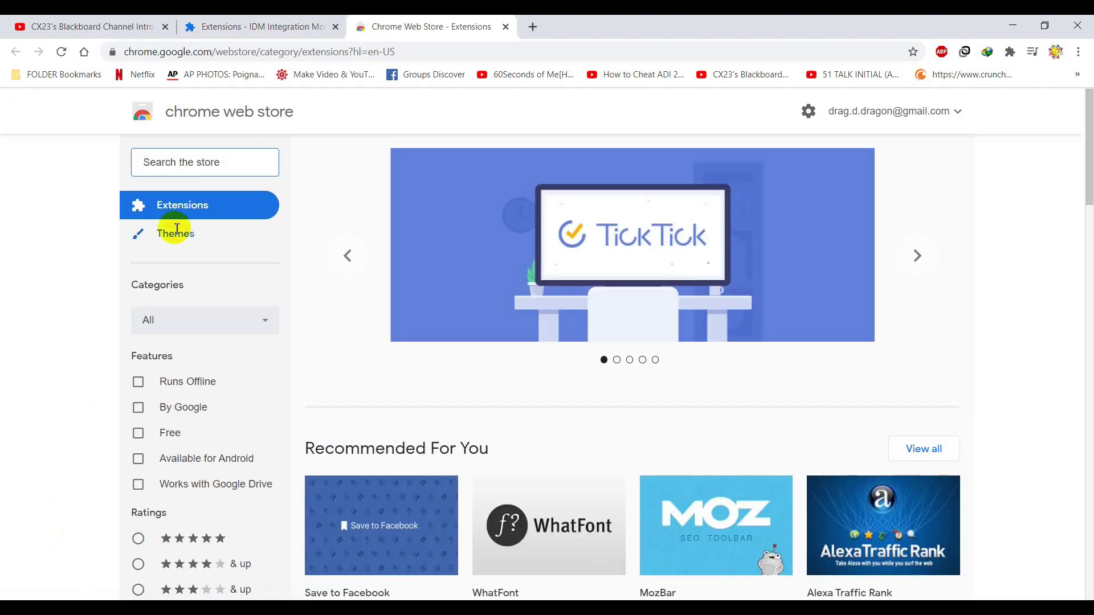
text(yo)
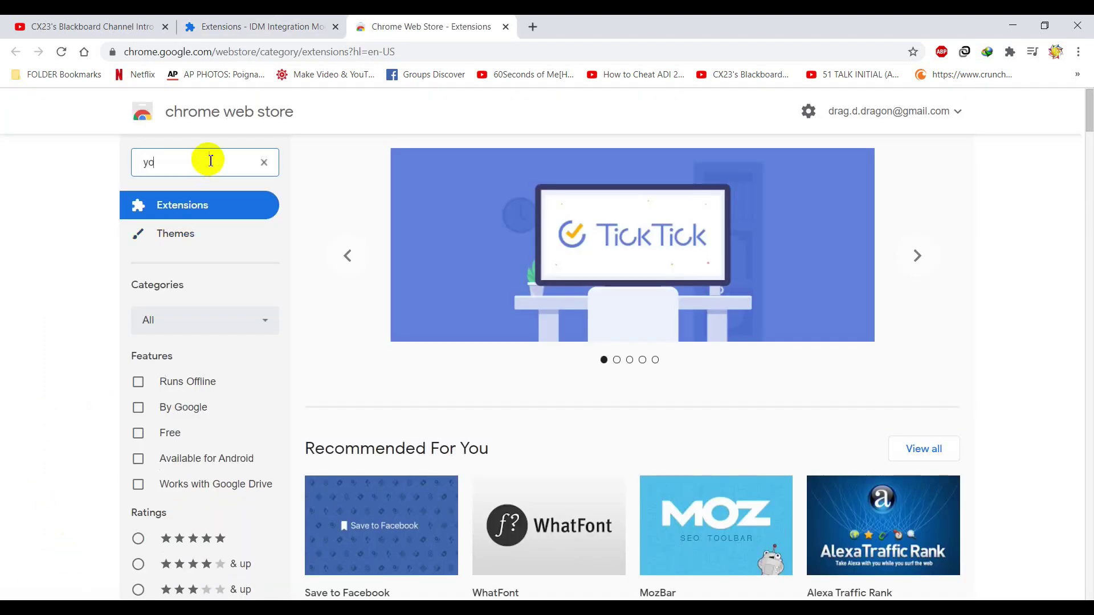
text(utube non)
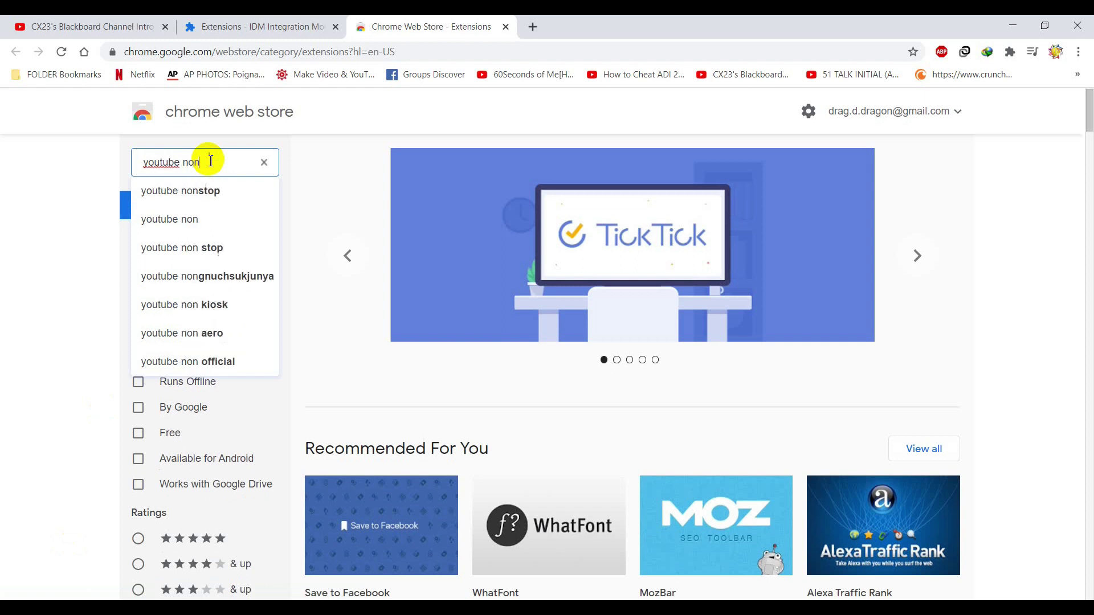
text(stop)
- Search 'youtube nonstop' and add AutoTube - YouTube nonstop to Chrome, confirming the install
key(Return)
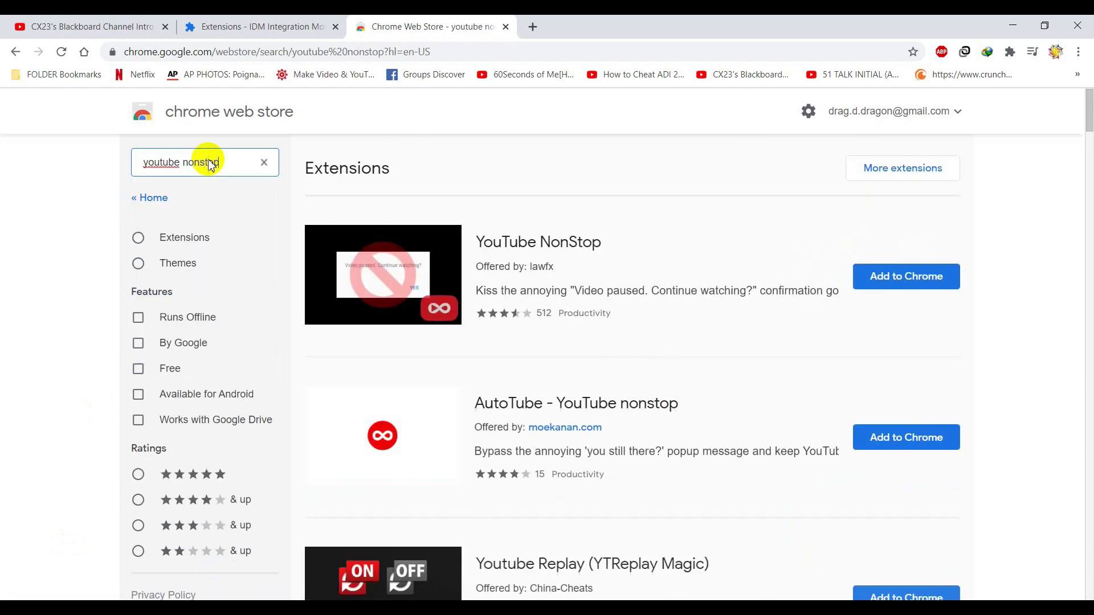
click(891, 442)
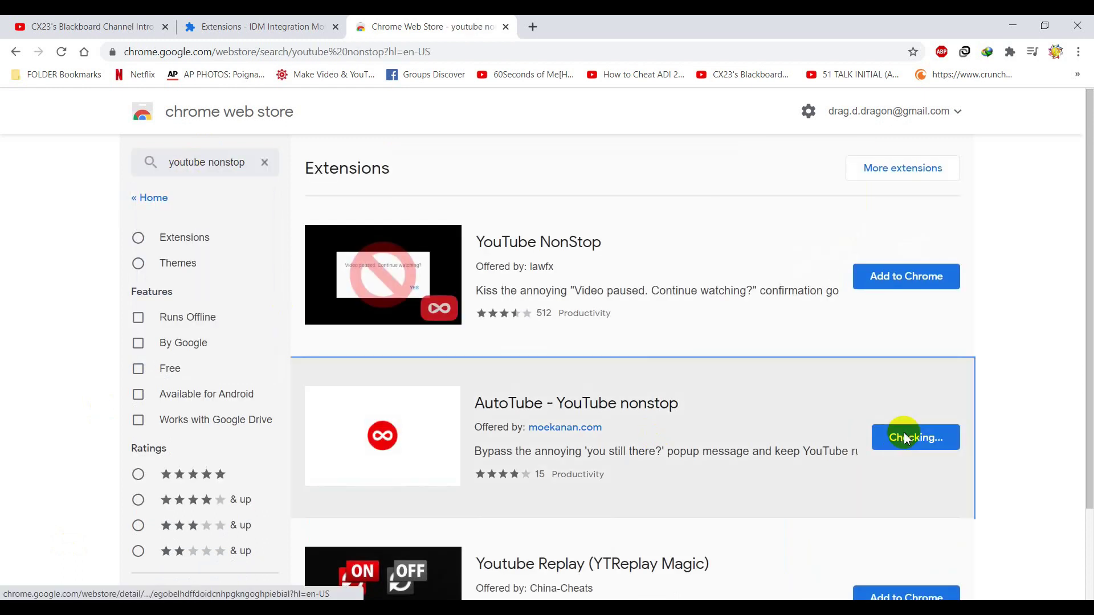
click(571, 205)
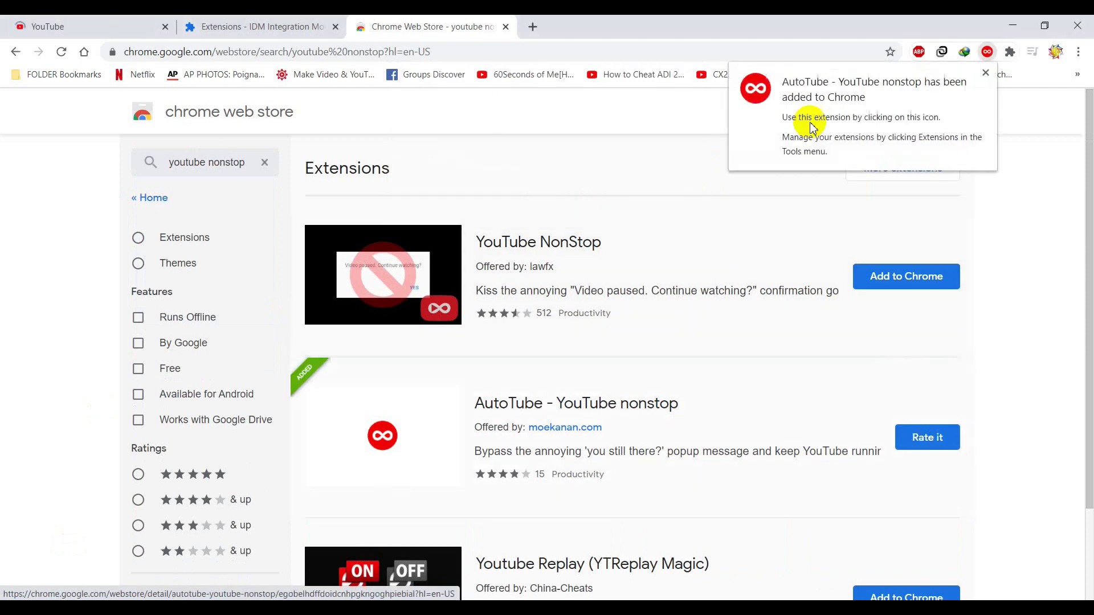
- Dismiss the added notice and show the installed extensions list with AutoTube switched on
click(985, 71)
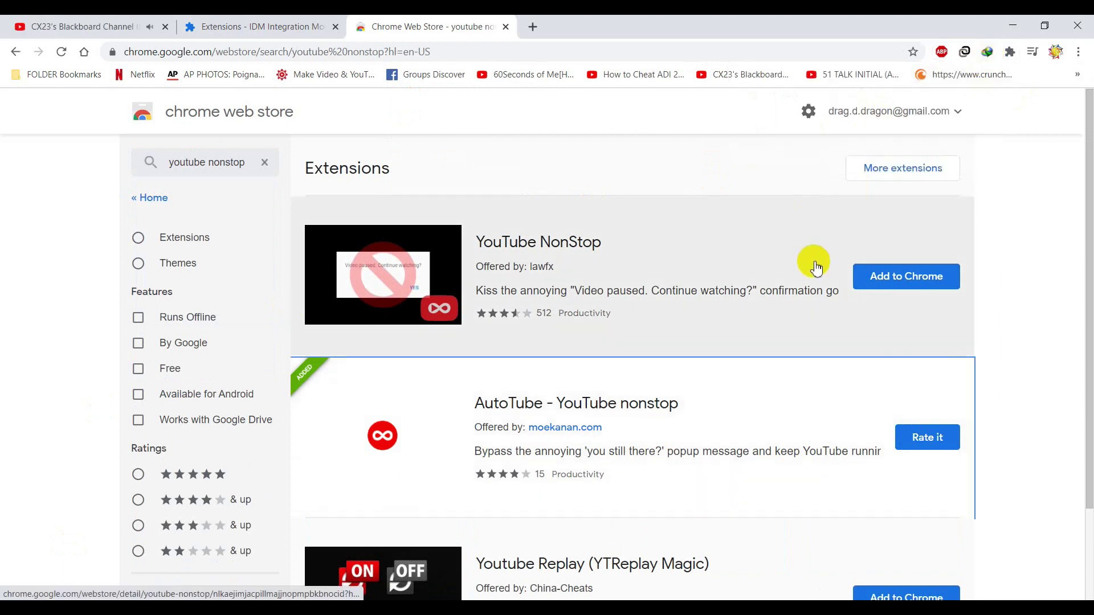
right_click(988, 51)
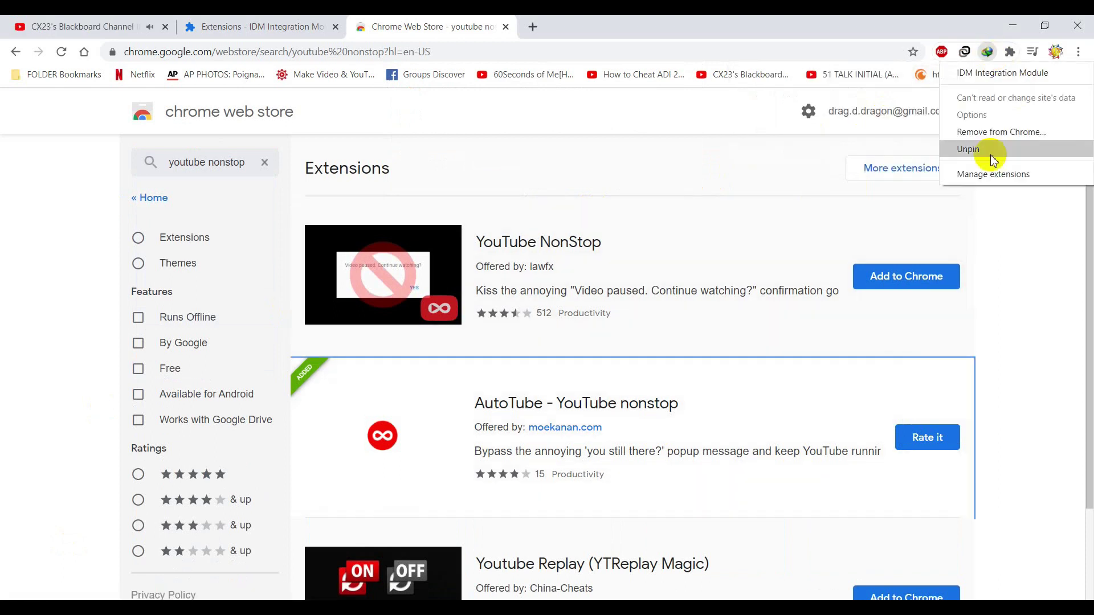
click(978, 171)
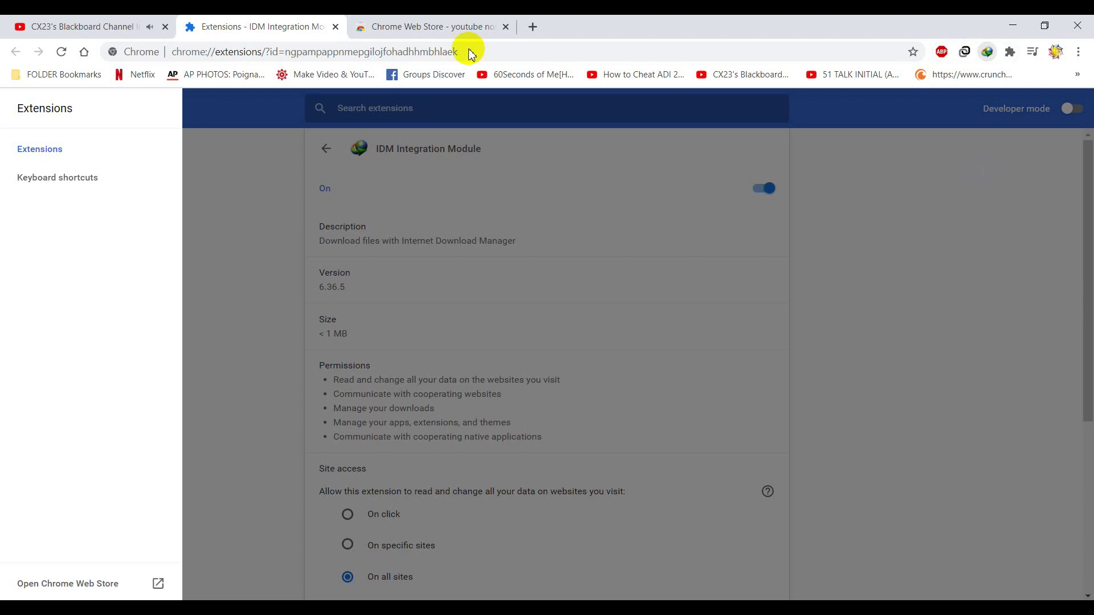
click(31, 151)
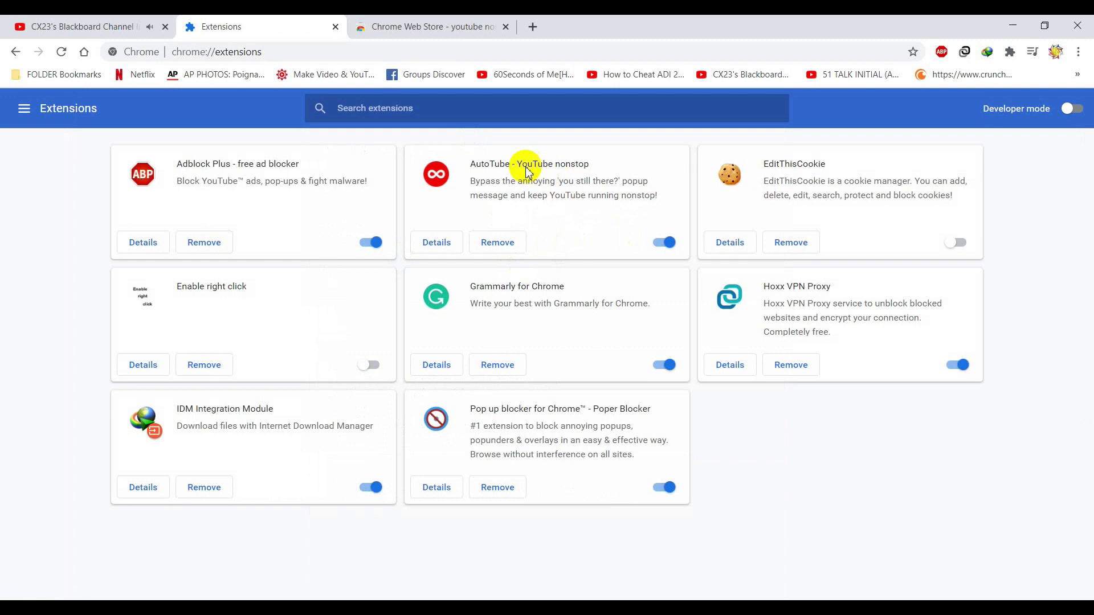
right_click(451, 171)
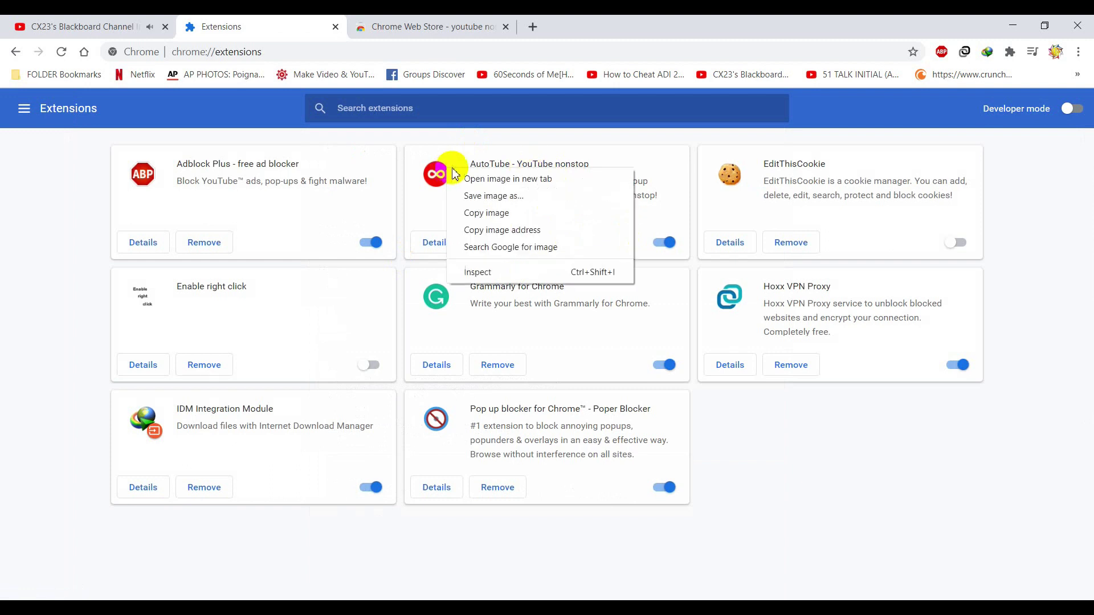
click(778, 468)
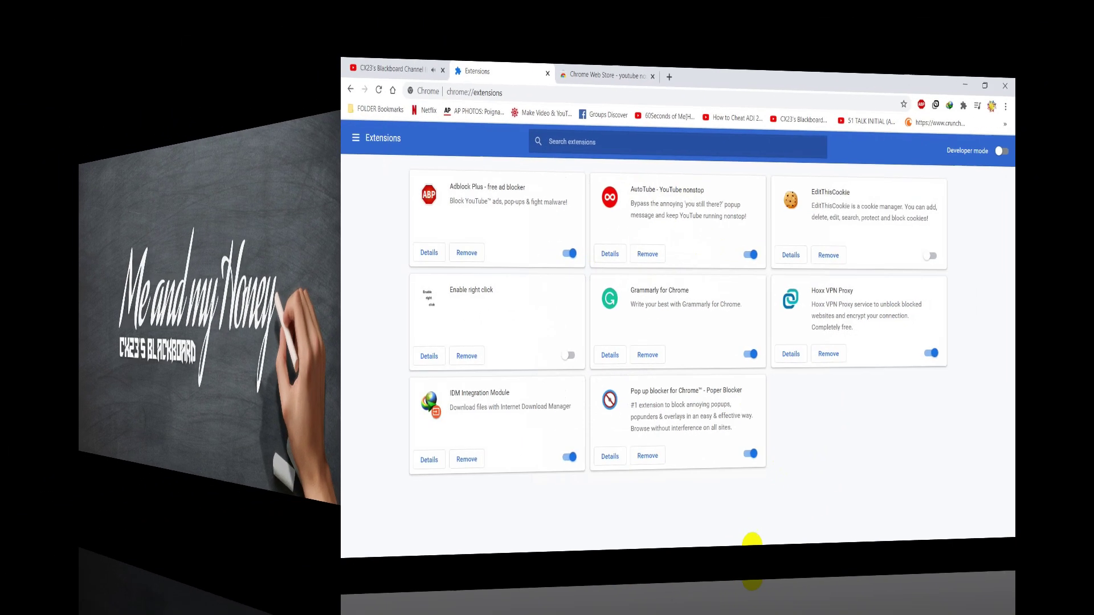